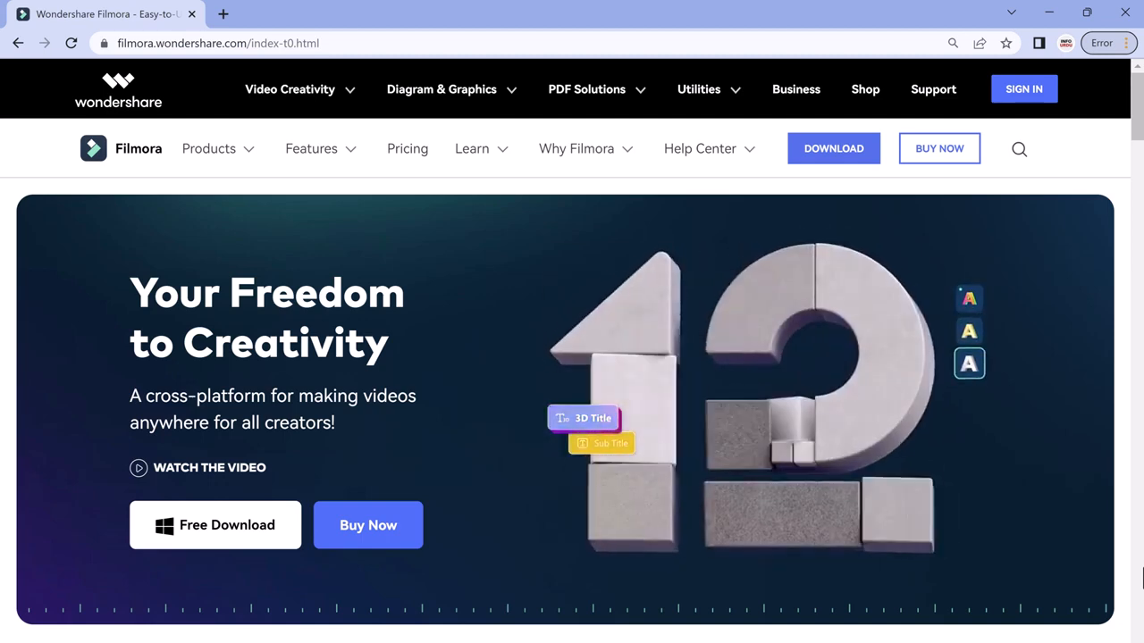
- Look through the Filmora product page, from the opening banner down to the creator testimonials
scroll(1117, 581, "down", 5)
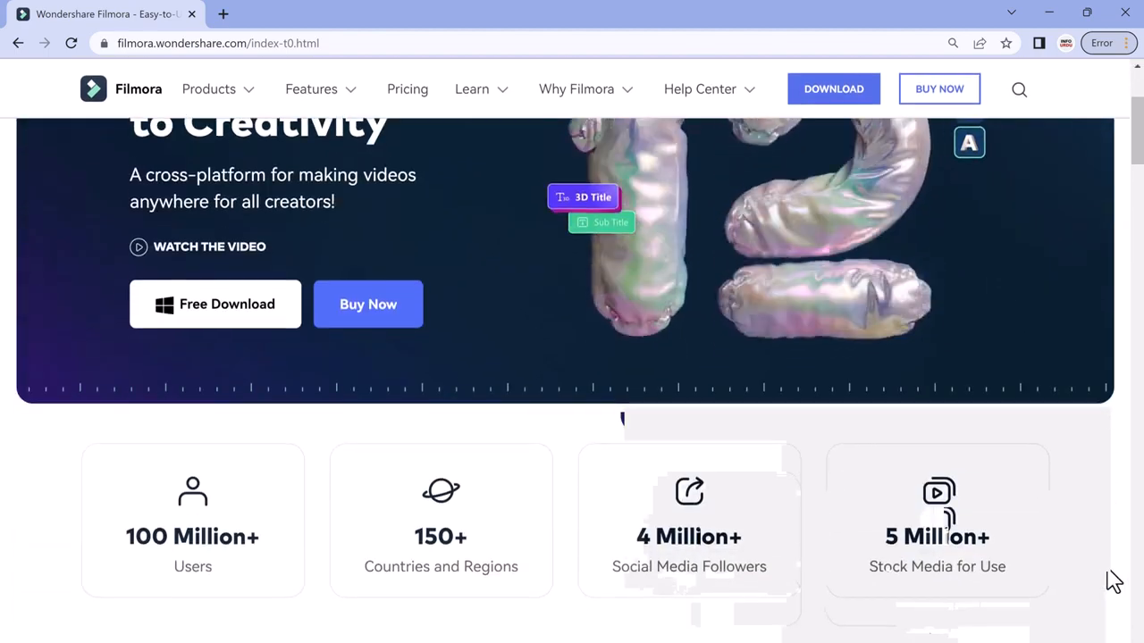
scroll(1114, 583, "down", 3)
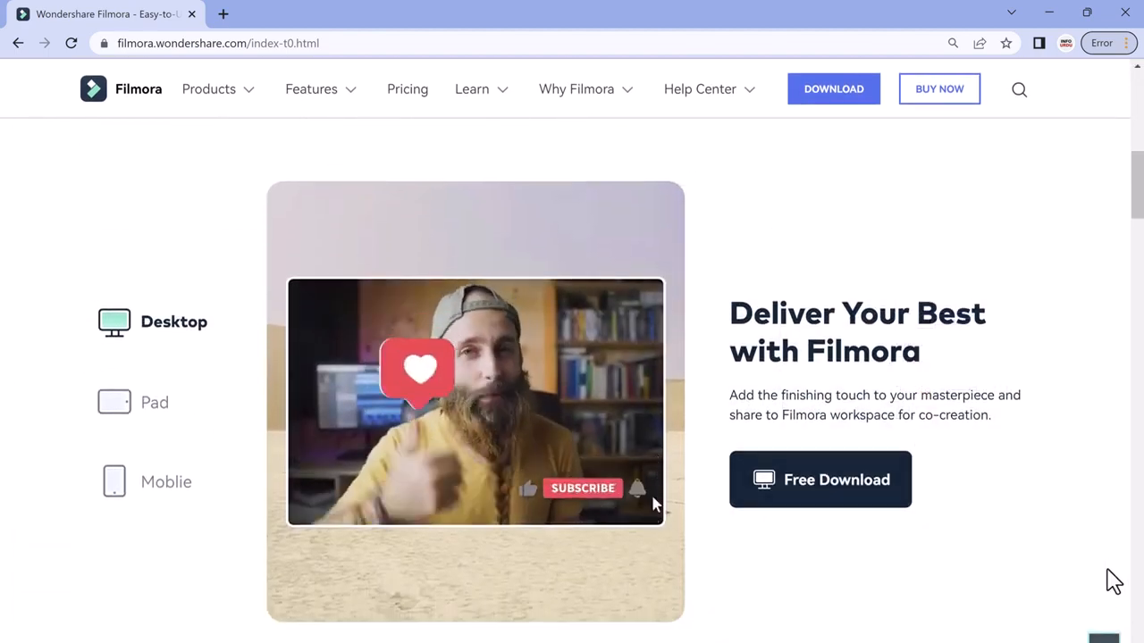
scroll(1113, 581, "down", 5)
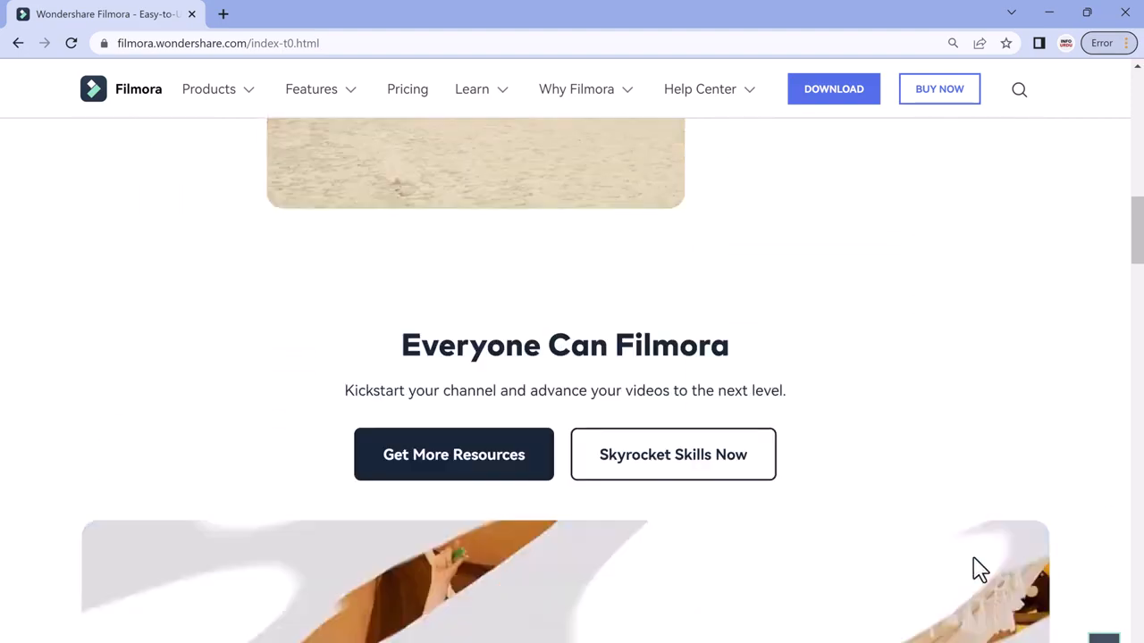
scroll(899, 564, "down", 3)
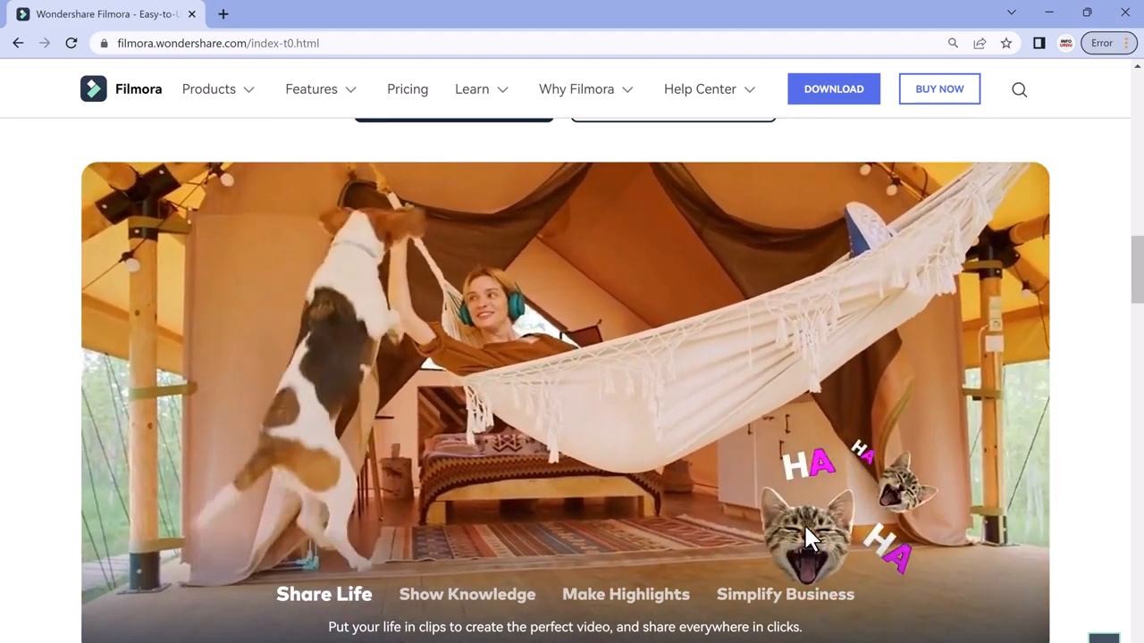
scroll(805, 525, "down", 5)
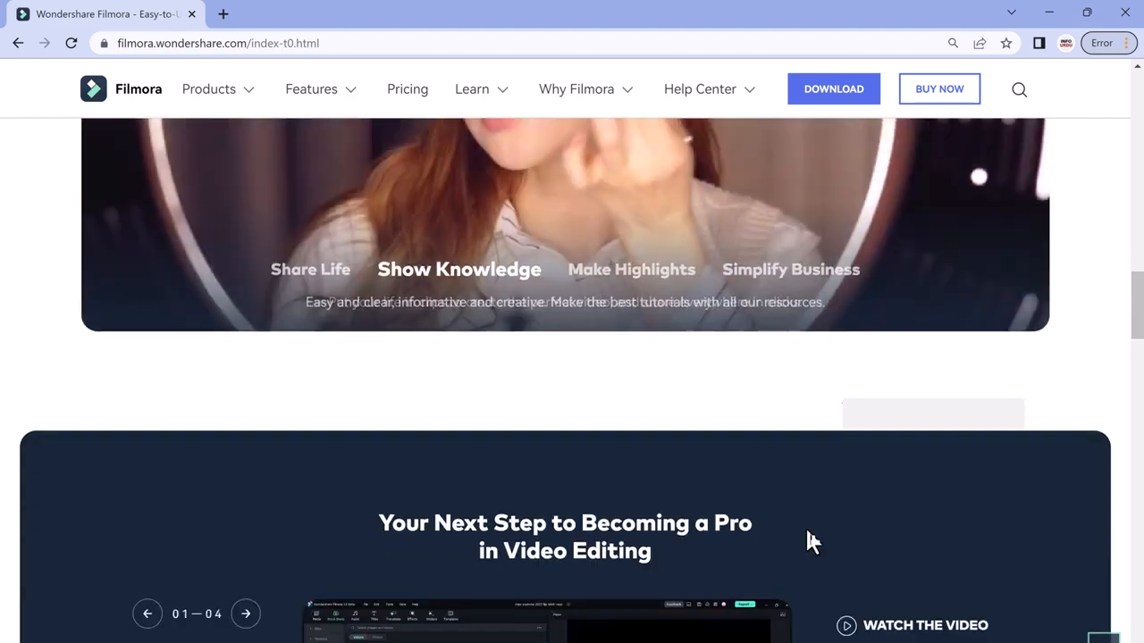
scroll(806, 527, "down", 2)
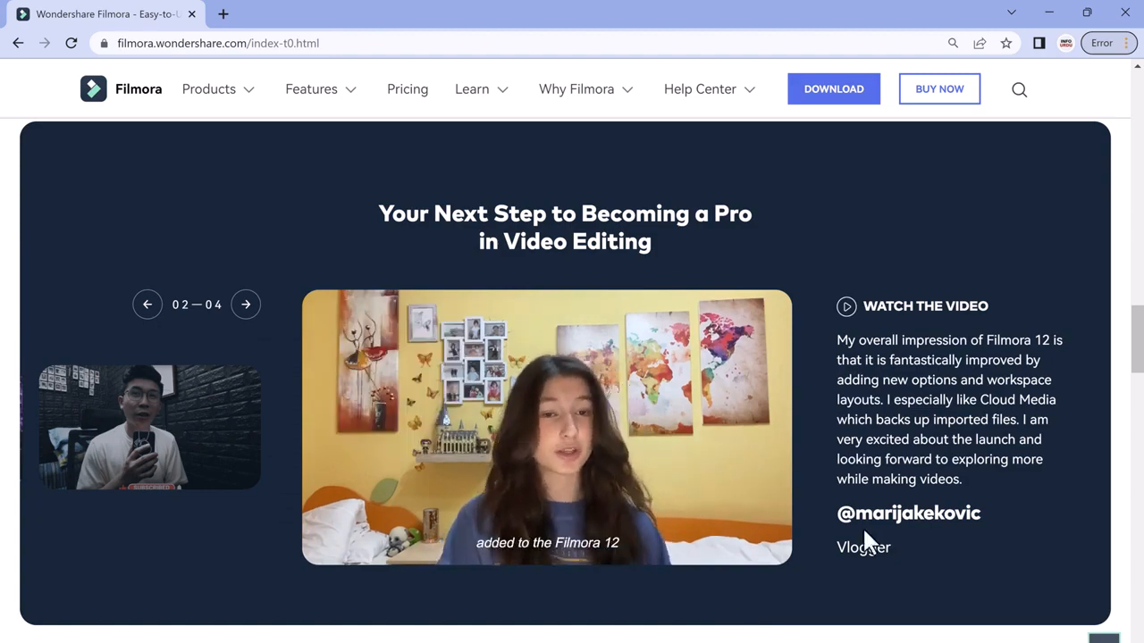
left_click_drag(1142, 351, 1141, 89)
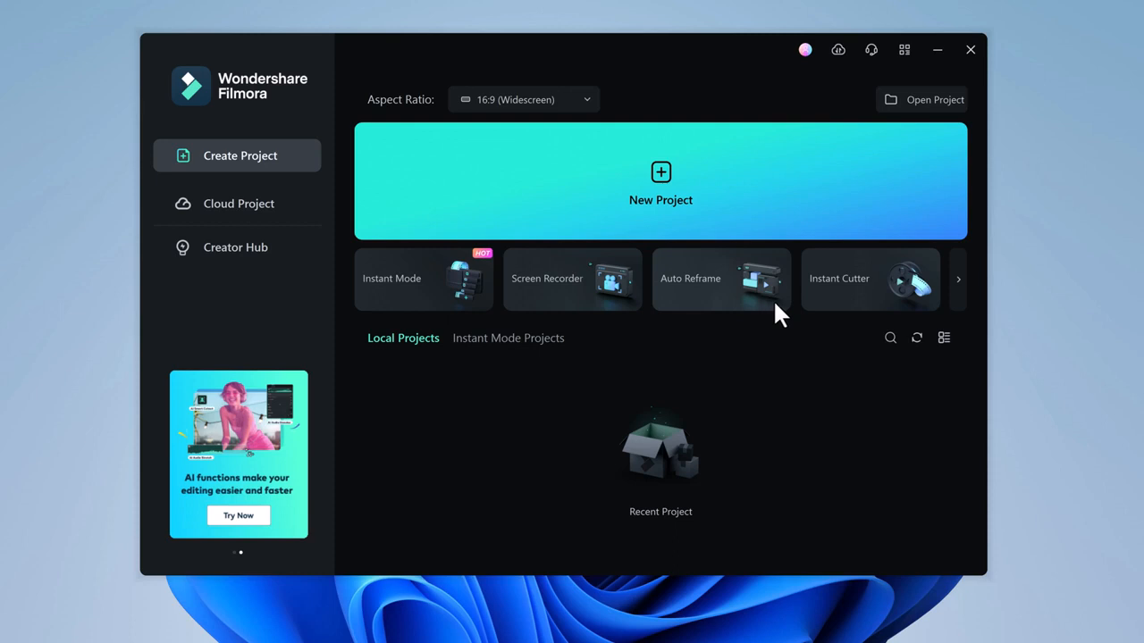
- Switch to the Filmora start window, browse its quick tools and create a new 16:9 project
left_click(959, 290)
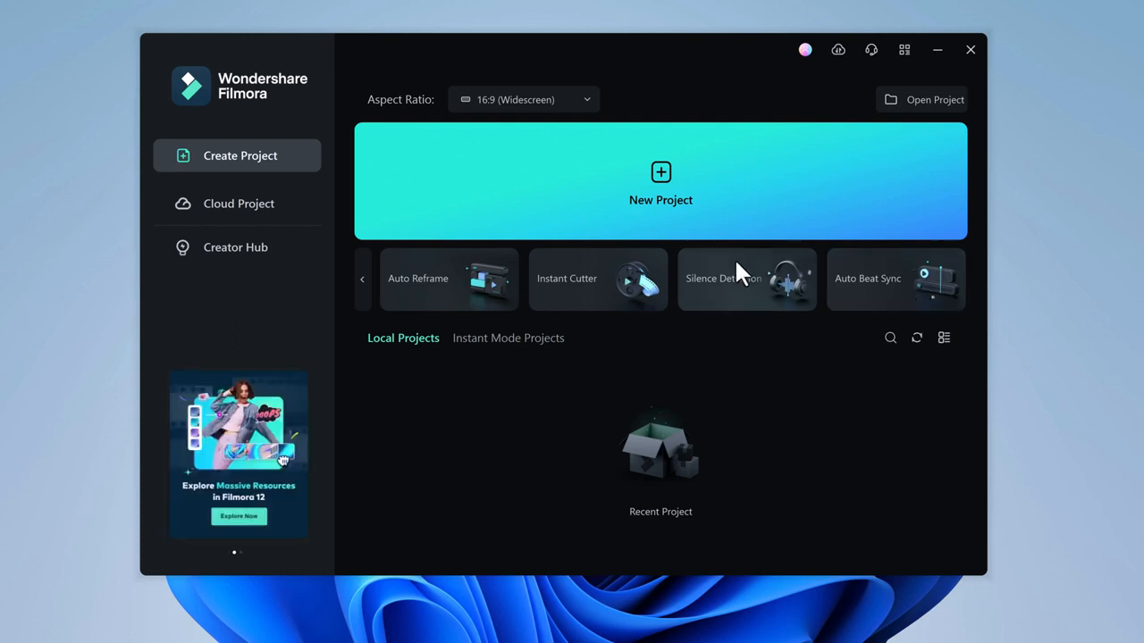
left_click(664, 194)
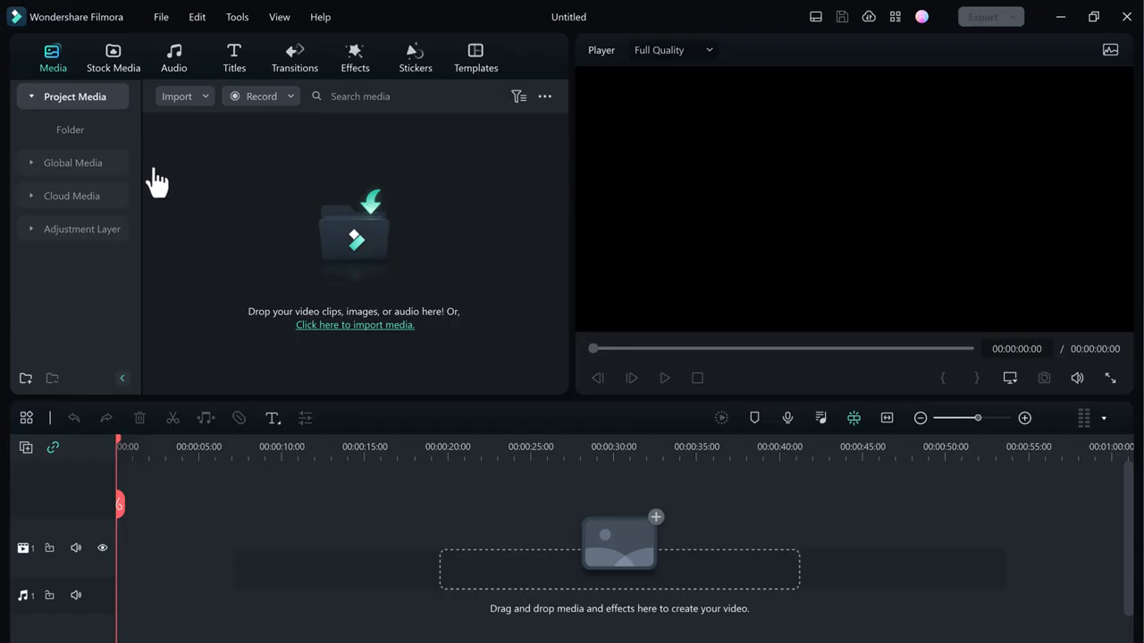
- Add the Pexels stock video of the woman walking along a desert road to the timeline and return the playhead to the start
left_click(112, 59)
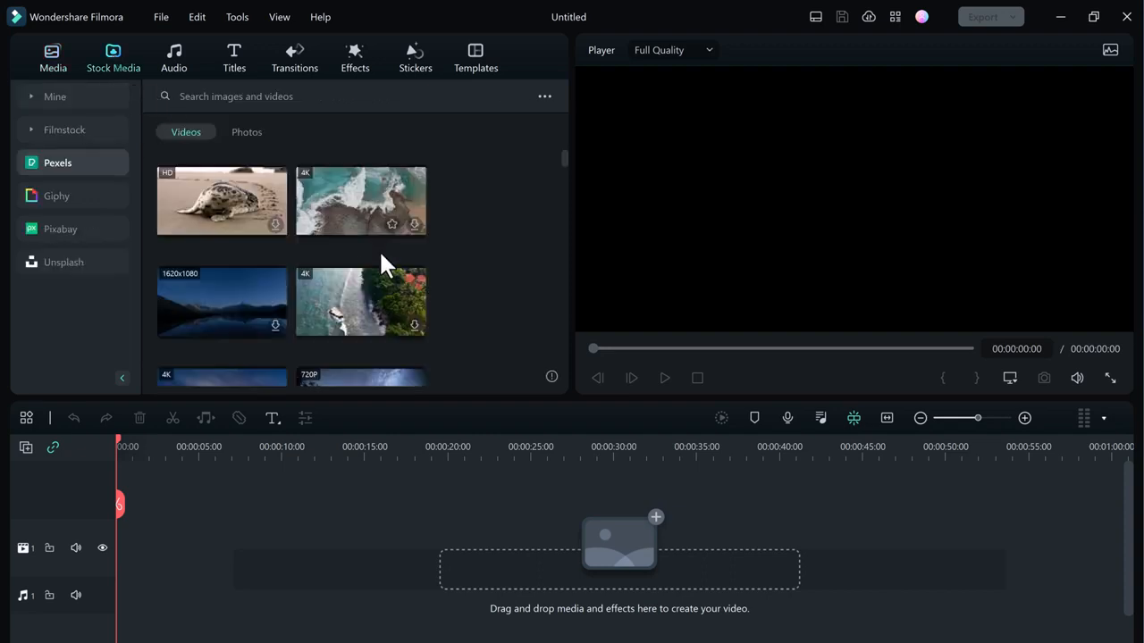
scroll(381, 254, "down", 10)
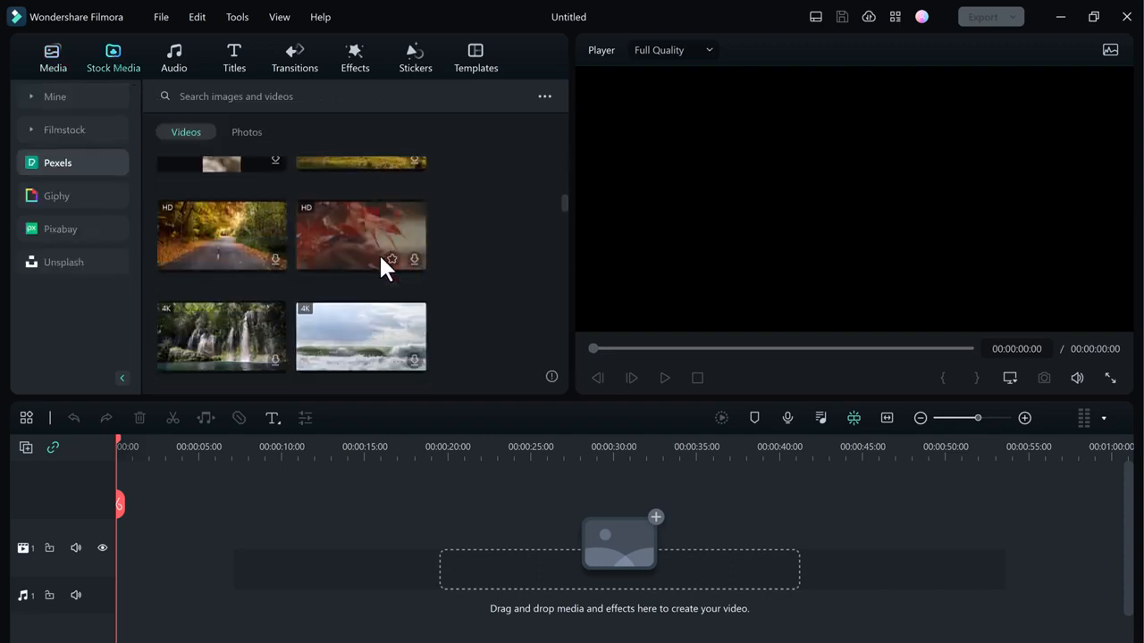
scroll(381, 259, "down", 3)
scroll(400, 272, "down", 10)
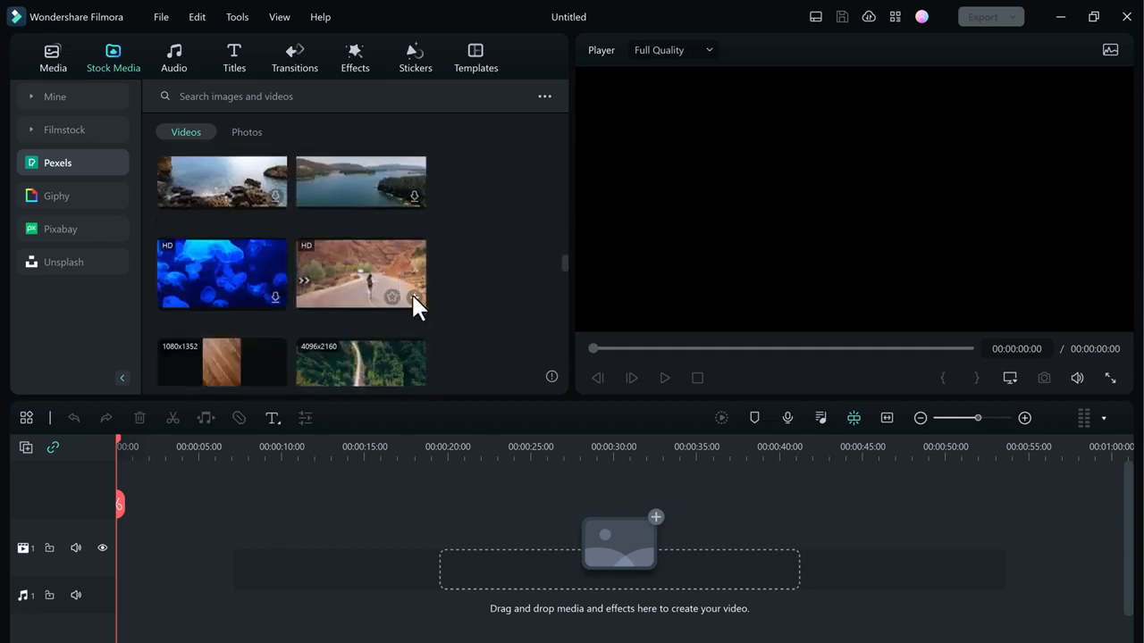
left_click(414, 297)
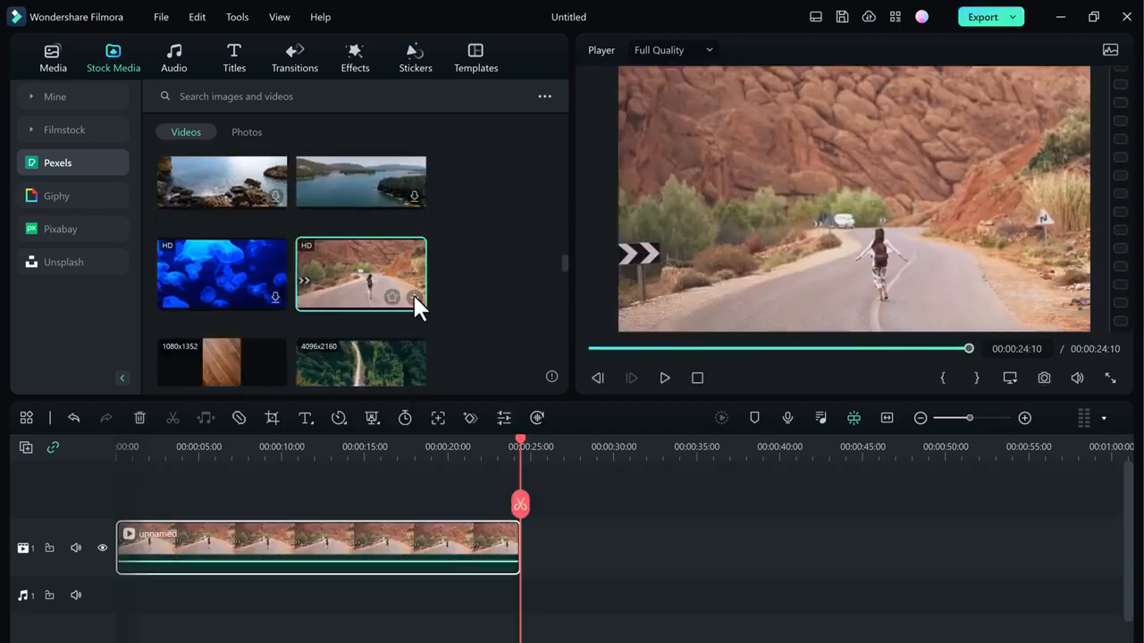
left_click_drag(521, 439, 67, 410)
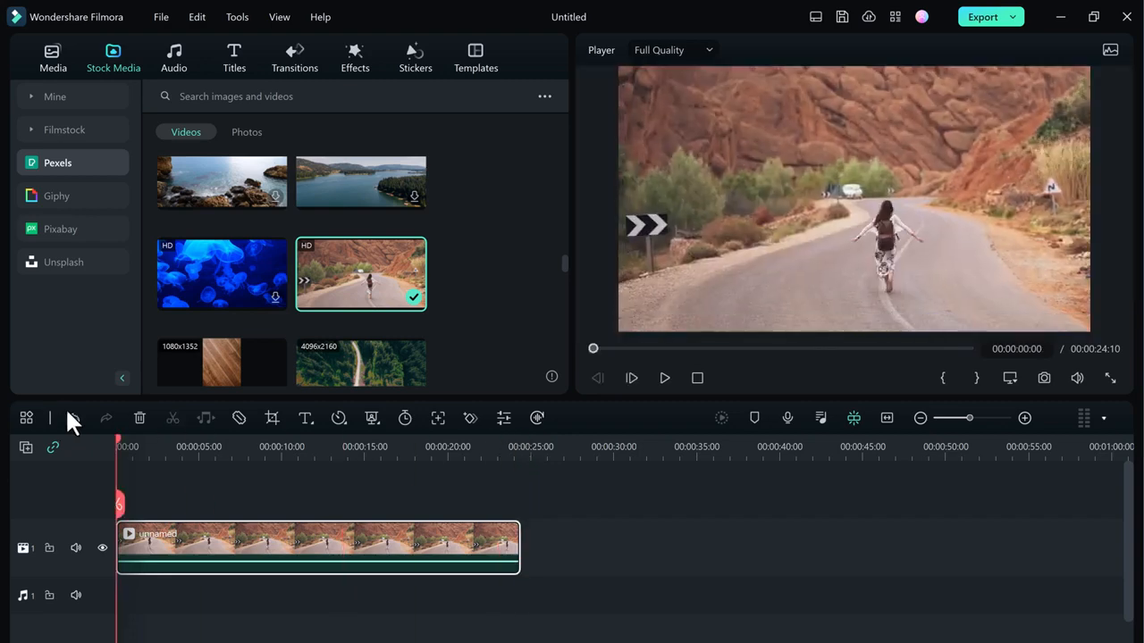
- Import the outro file from the Music folder and place it on the timeline just after the road clip
left_click(51, 54)
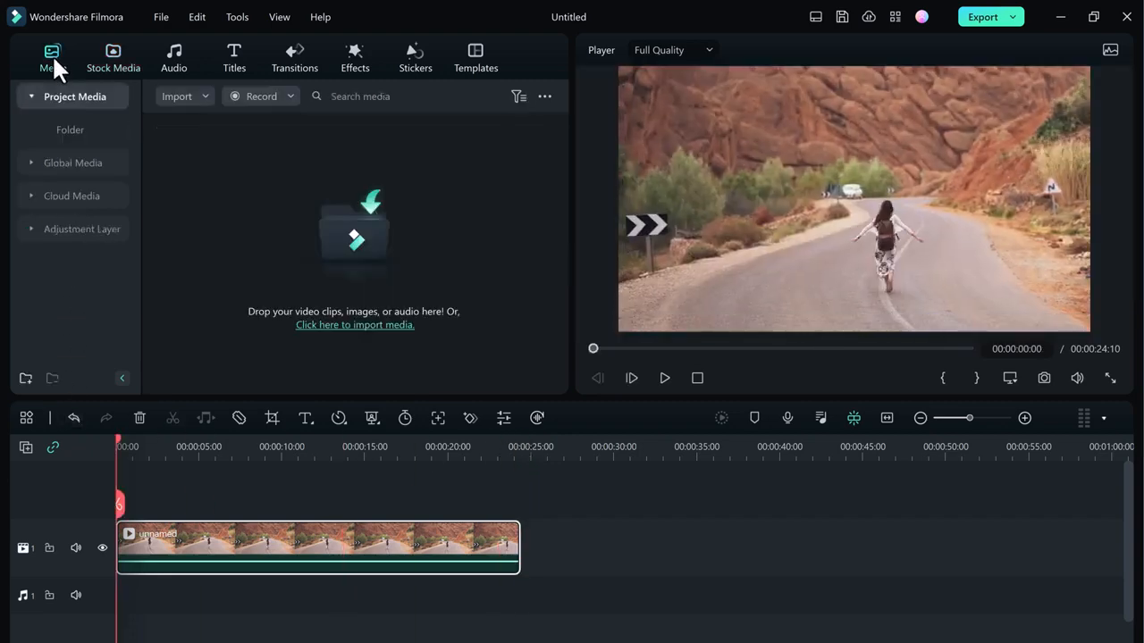
left_click(319, 325)
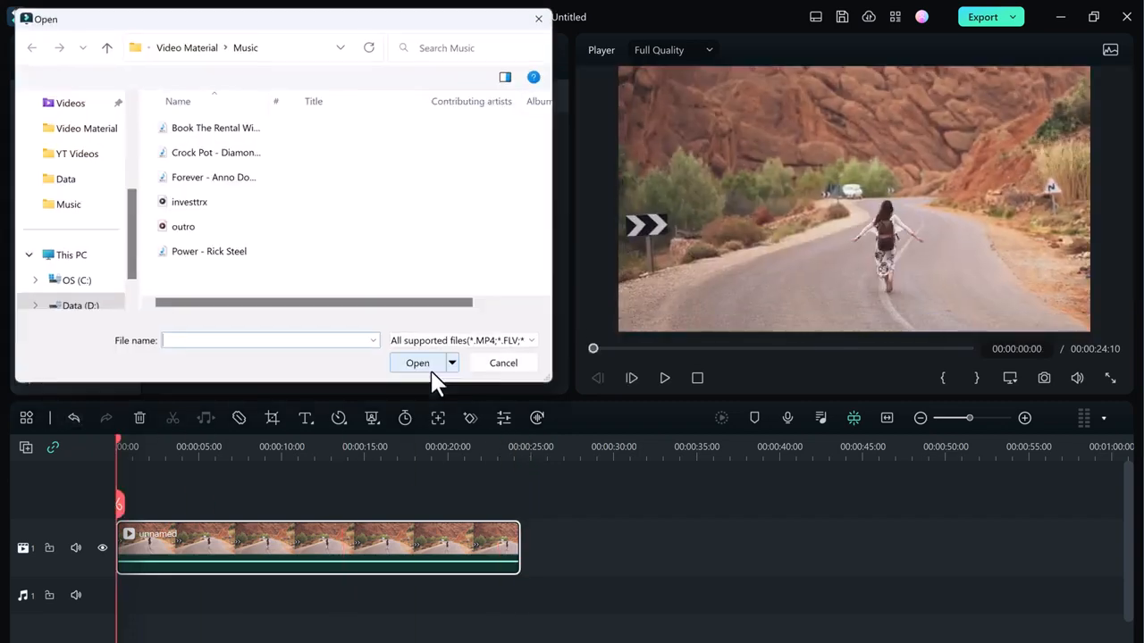
double_click(192, 230)
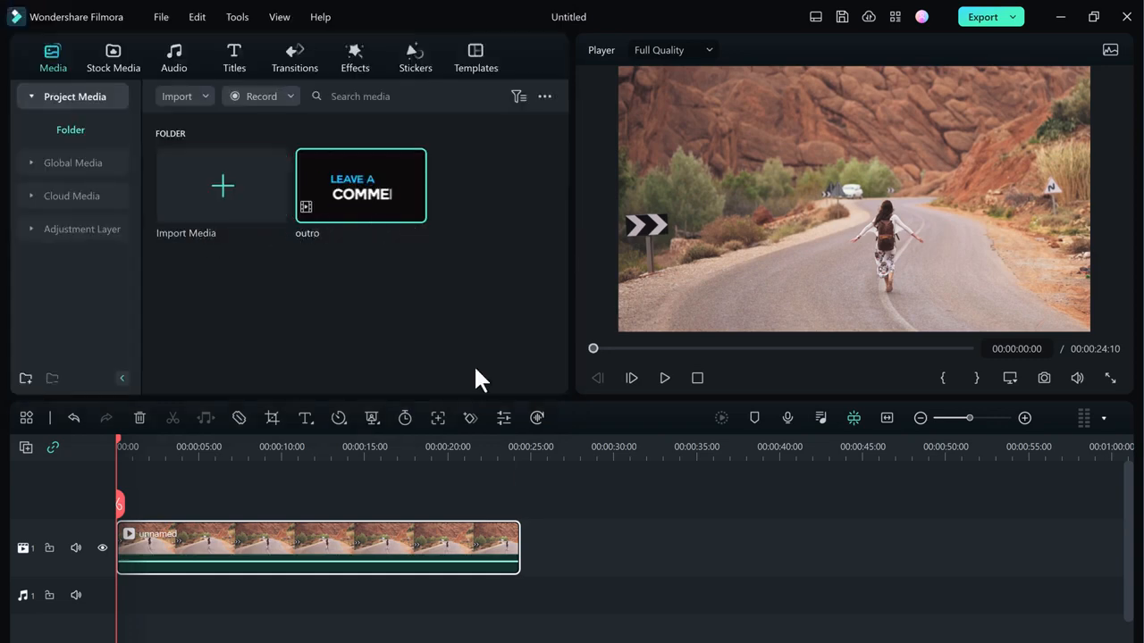
left_click(528, 447)
left_click(414, 210)
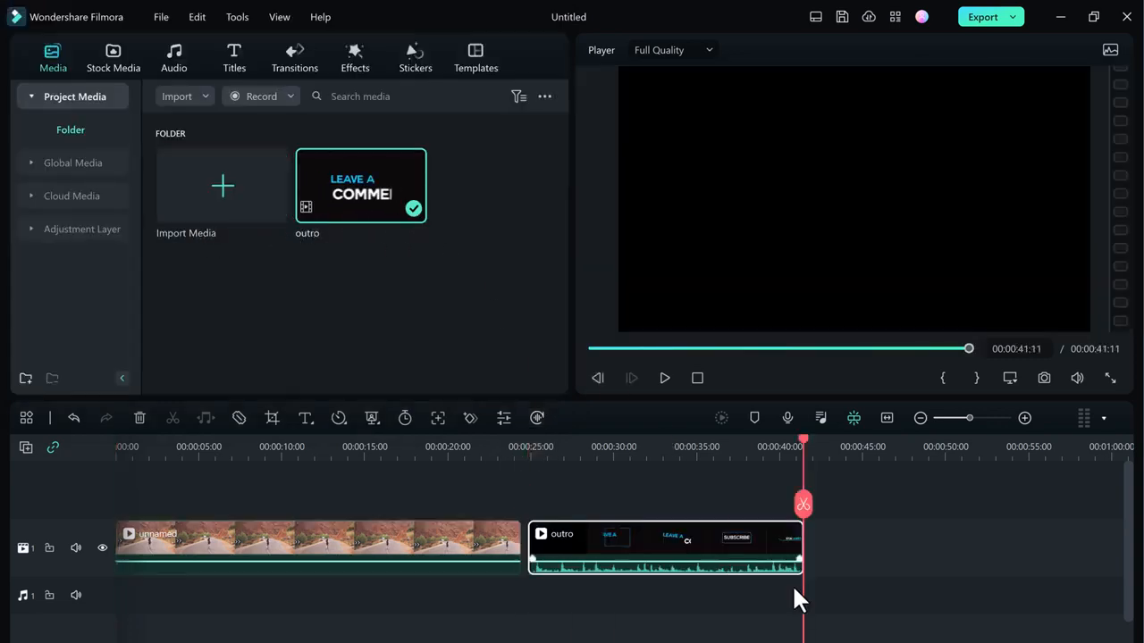
- Detach the audio from the outro clip and delete its video part
right_click(727, 541)
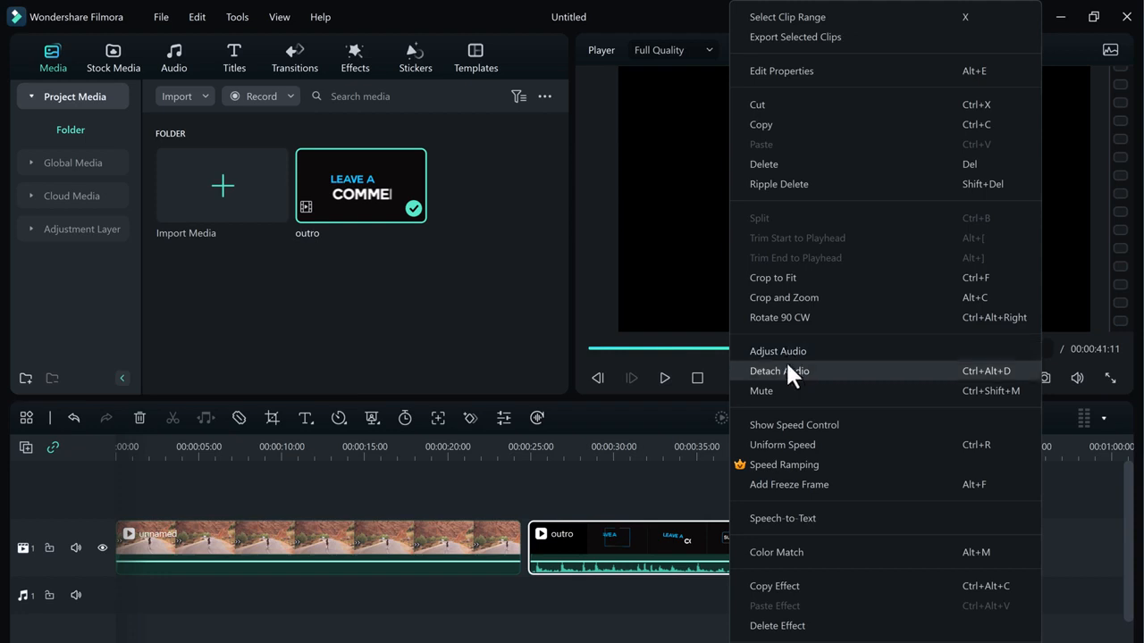
left_click(786, 371)
key("Delete")
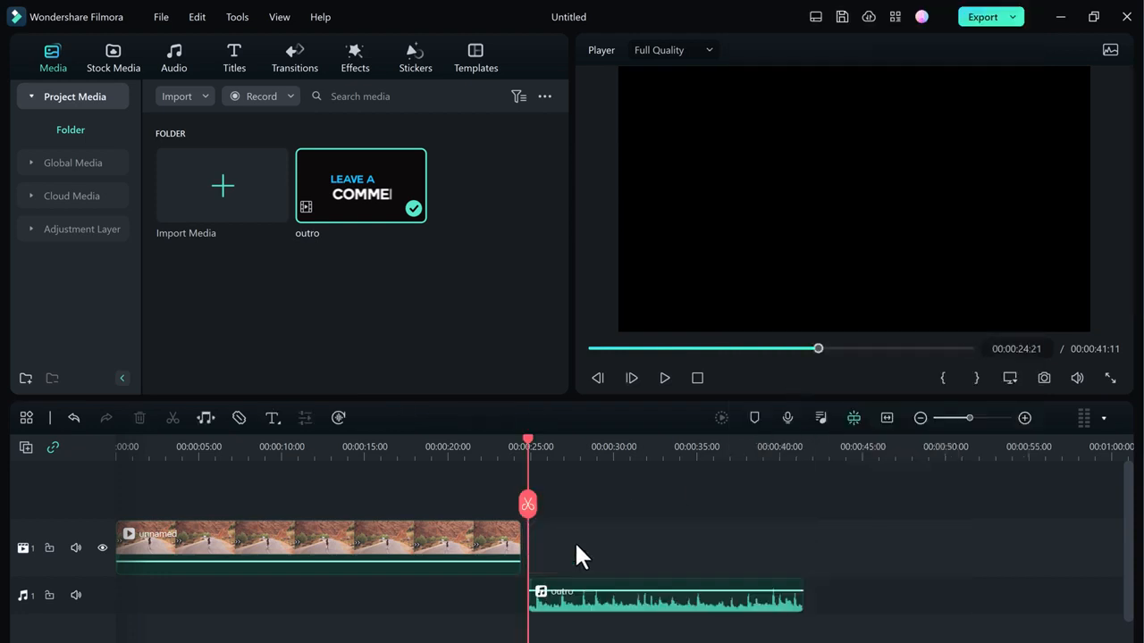
- Align the outro audio with the start of the road video and play back the section where the music ends
left_click_drag(575, 597, 162, 597)
left_click_drag(529, 441, 408, 447)
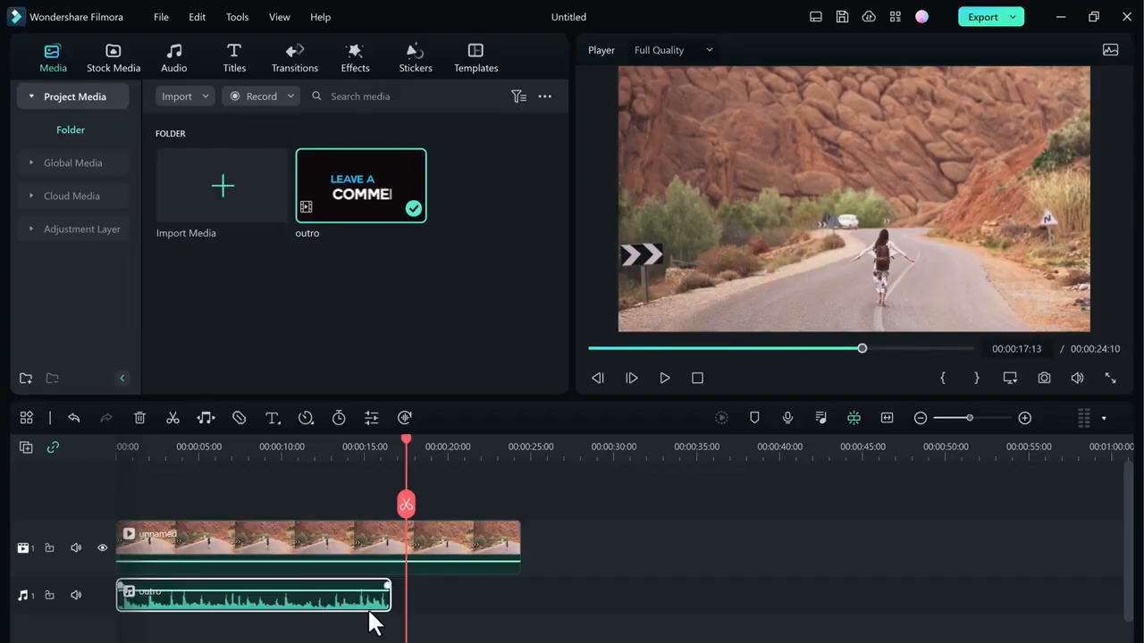
left_click(294, 442)
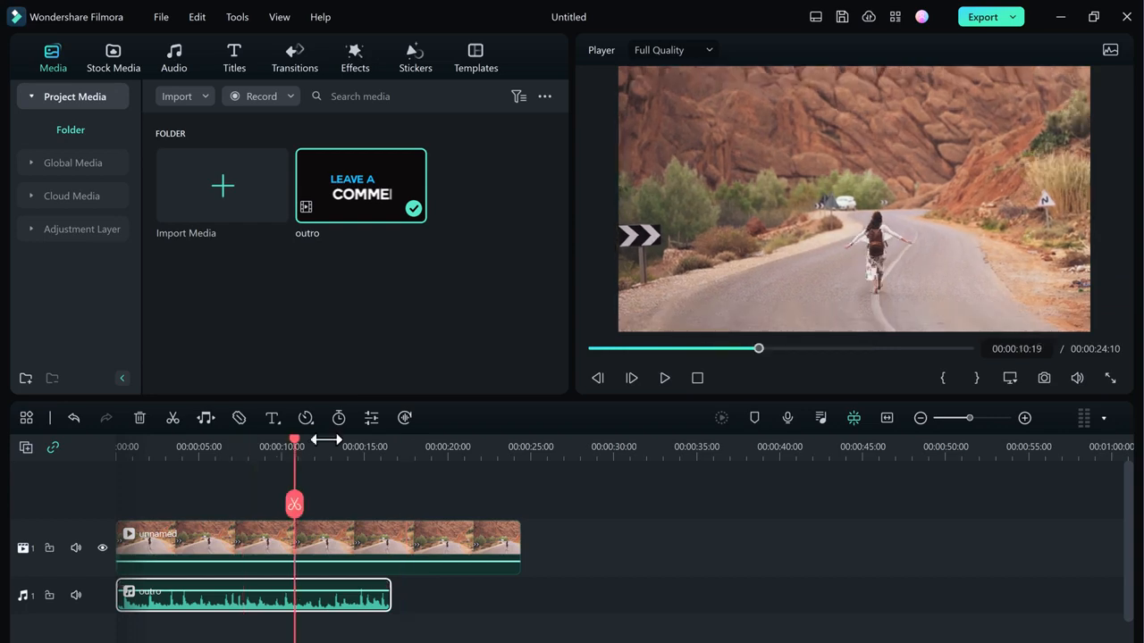
left_click(663, 377)
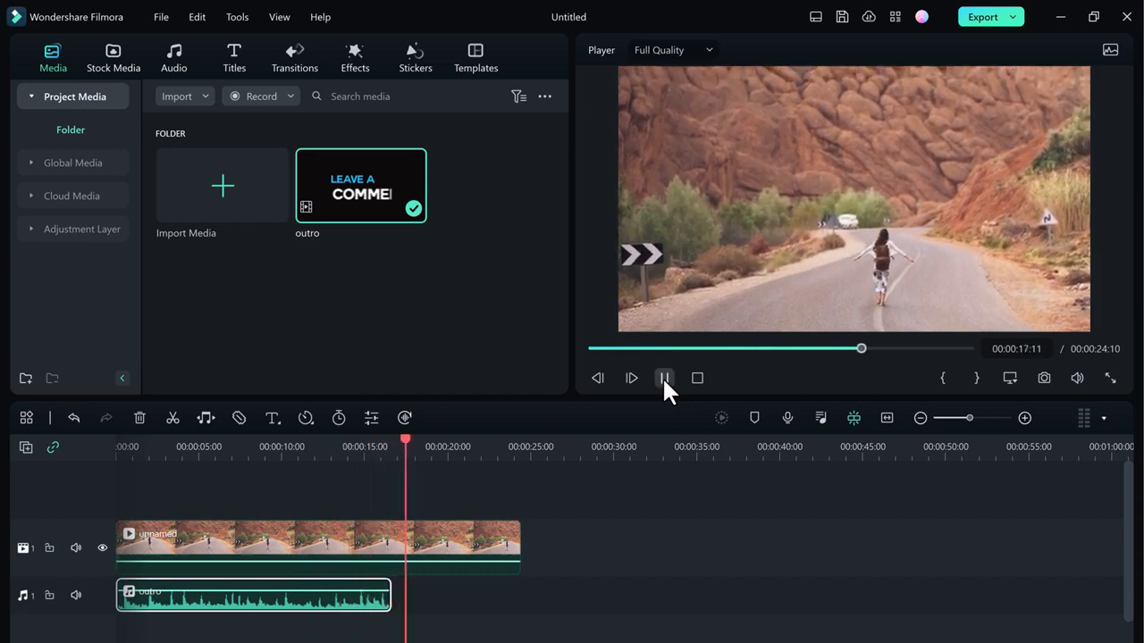
left_click(663, 377)
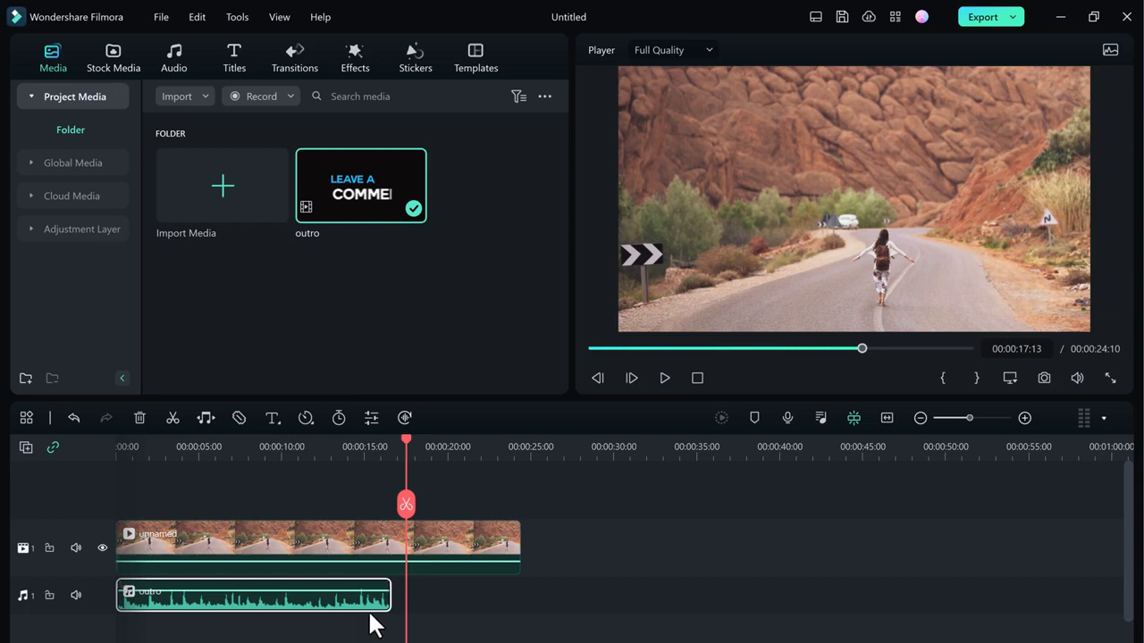
- Stretch the outro audio to match the road video's end at 00:00:24:10 and play back the extended music
left_click(206, 418)
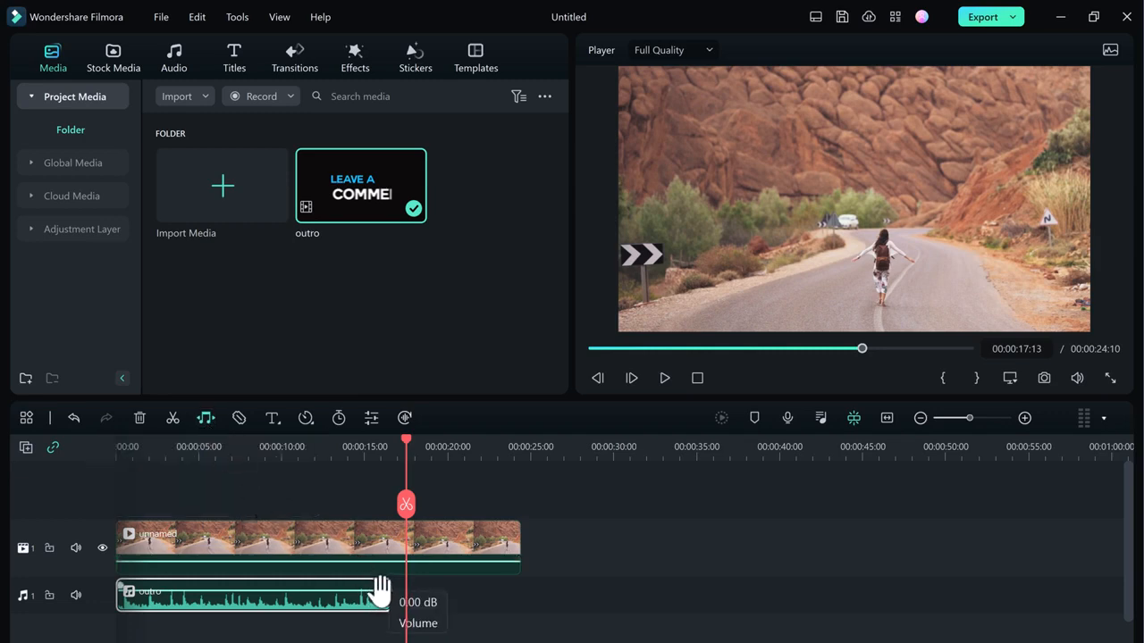
left_click_drag(398, 606, 522, 599)
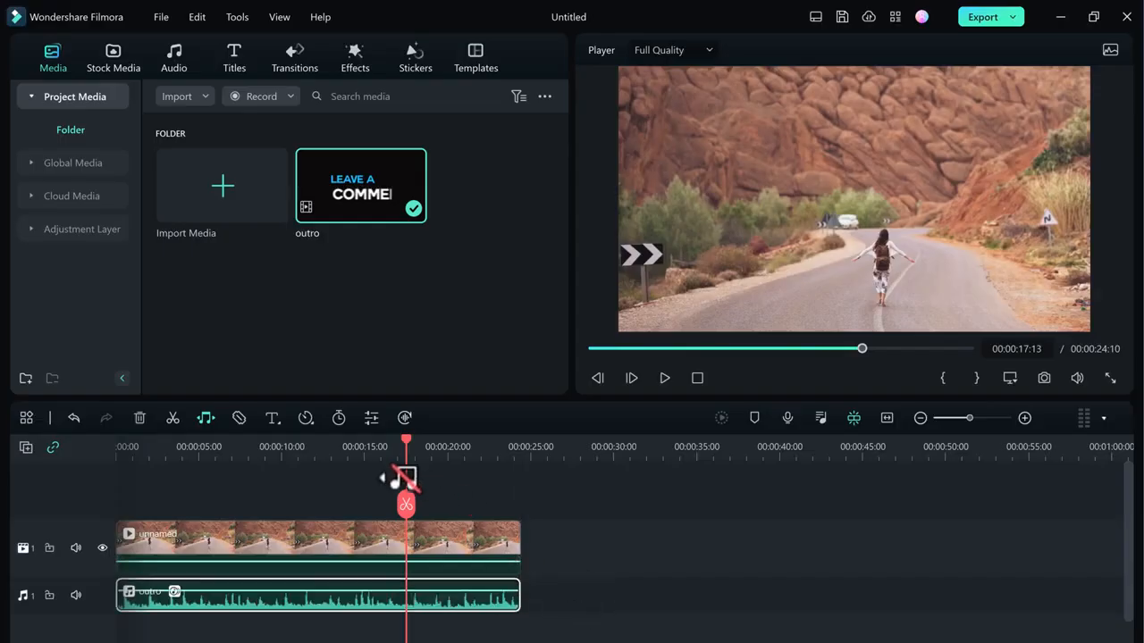
left_click(349, 455)
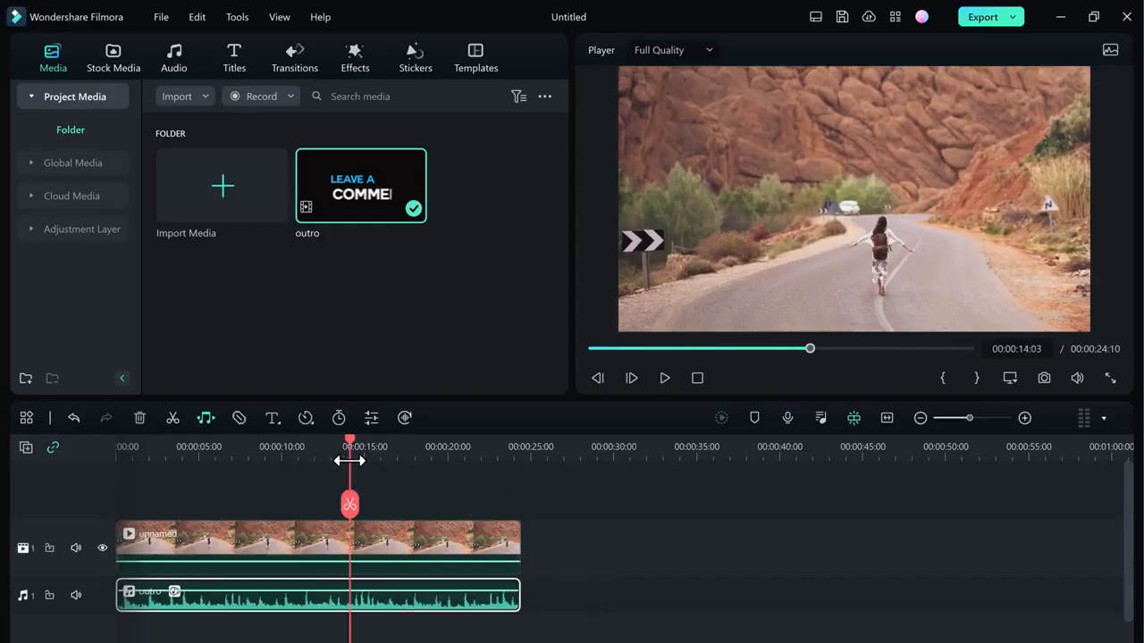
left_click(664, 375)
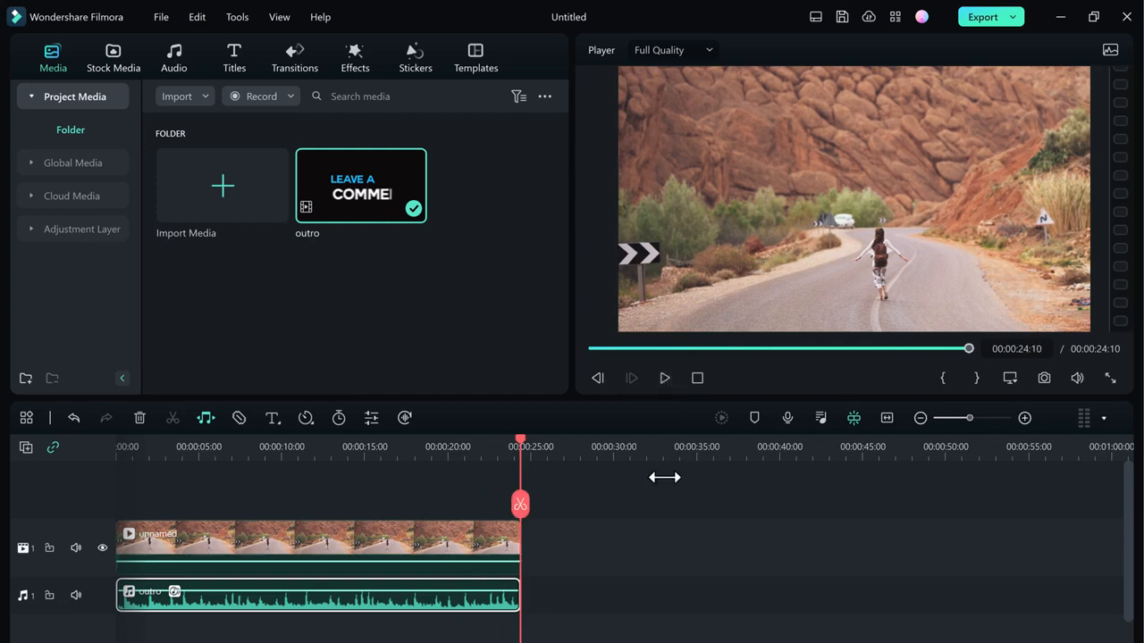
- Import the reiboot audio file from the Music library and add it to the timeline from 00:00:25:22, after the outro audio
left_click(545, 451)
double_click(266, 266)
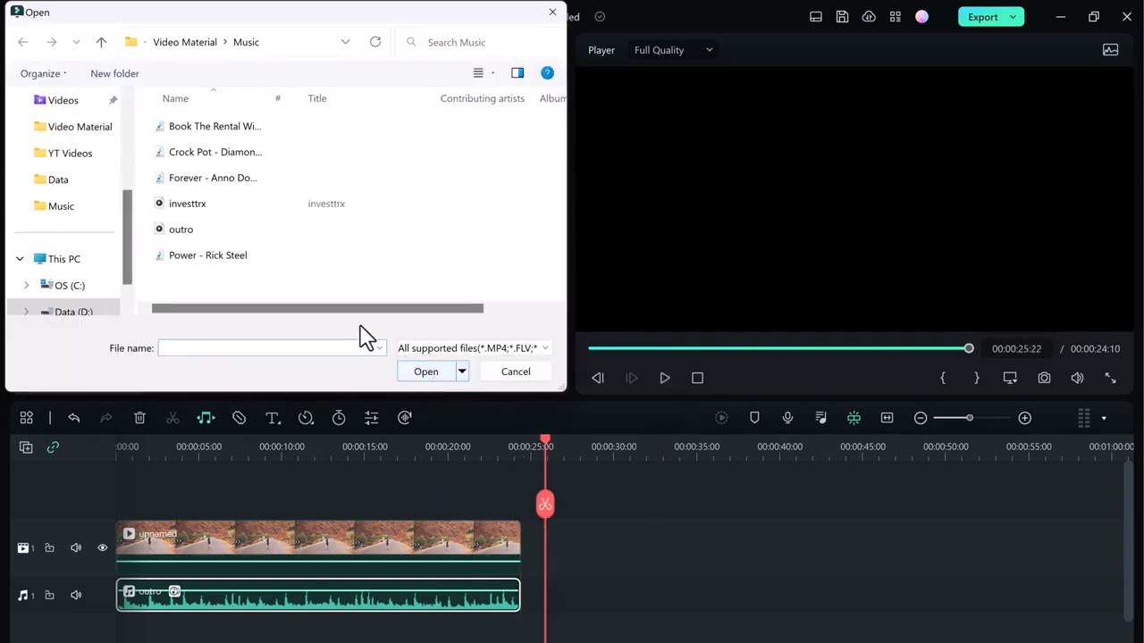
scroll(66, 179, "up", 3)
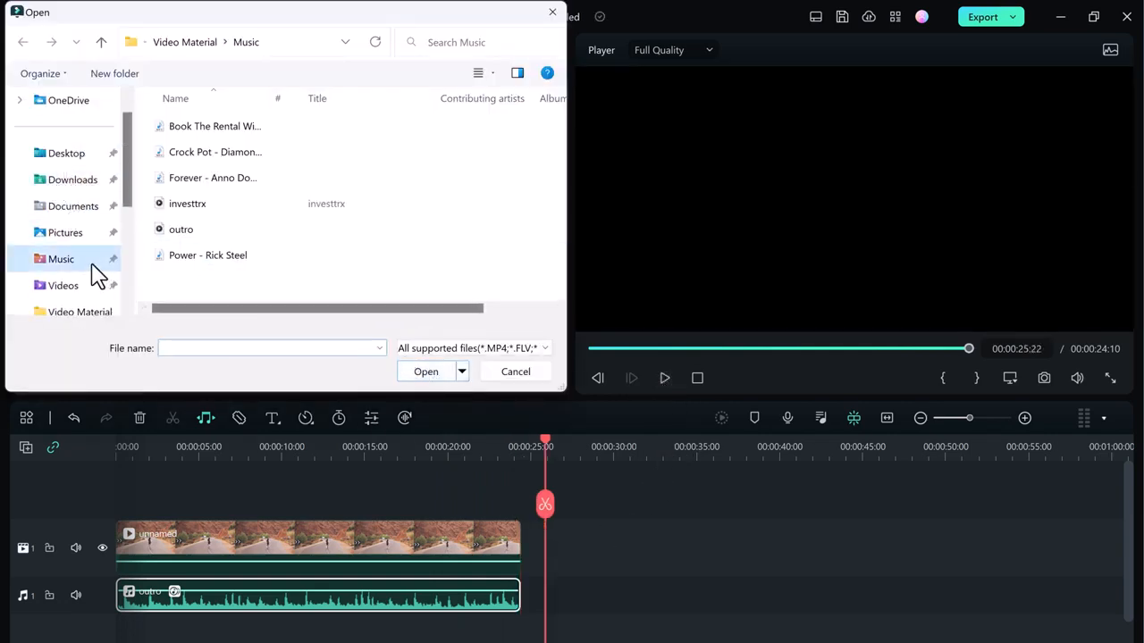
left_click(61, 259)
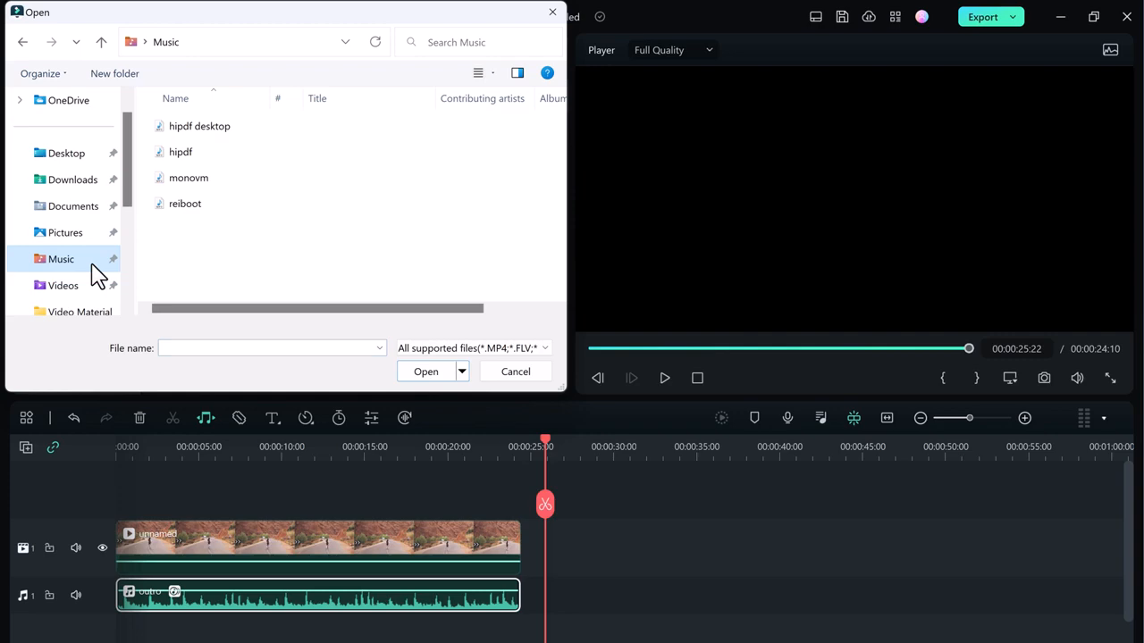
double_click(192, 202)
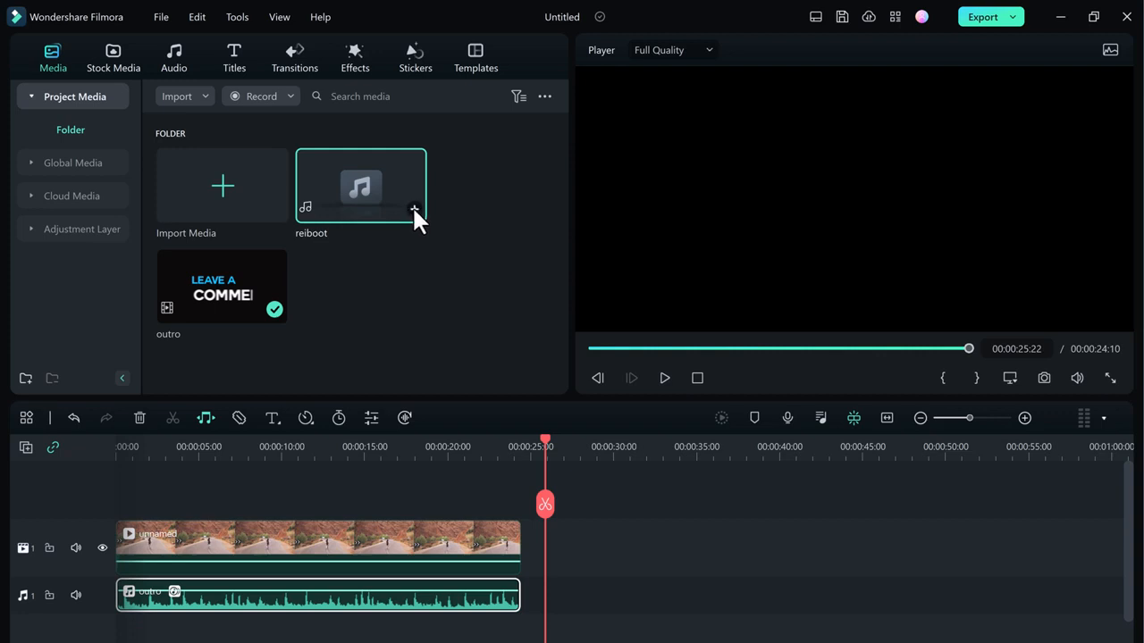
left_click(412, 209)
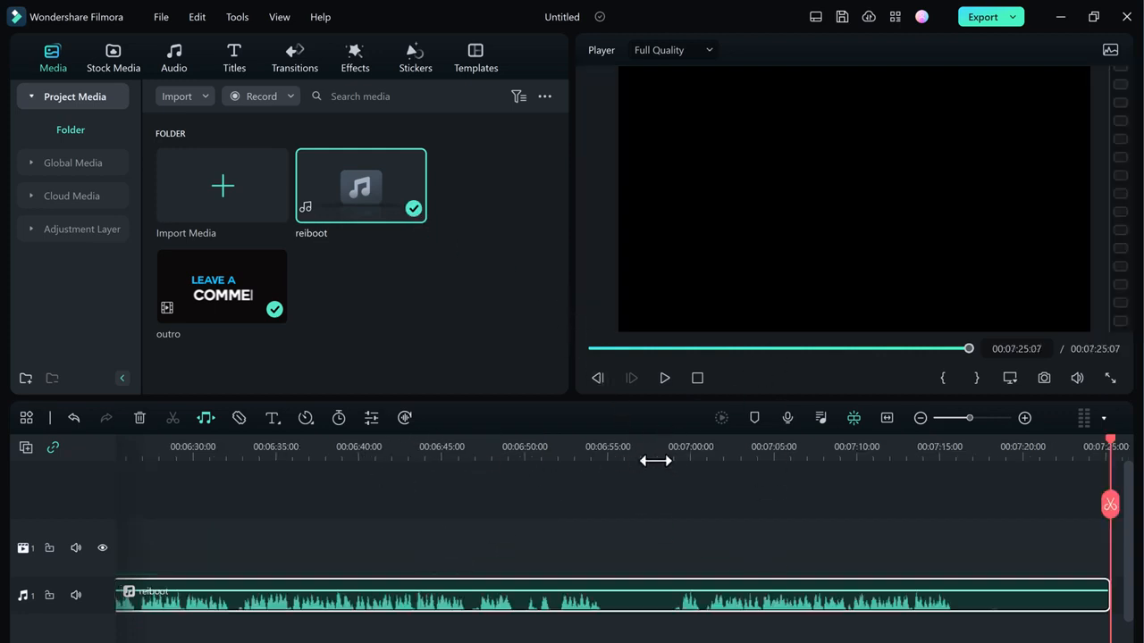
- Place the playhead at 00:06:49:20 in the reiboot audio and switch to a workspace layout that includes the audio properties
left_click_drag(655, 460, 521, 451)
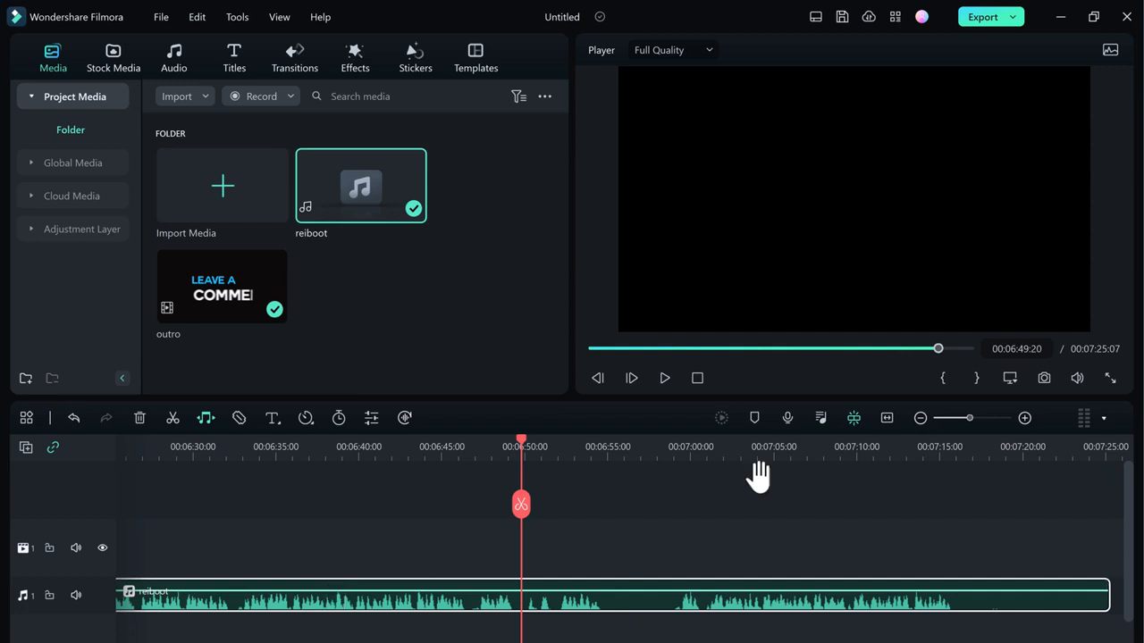
left_click(816, 16)
left_click(845, 63)
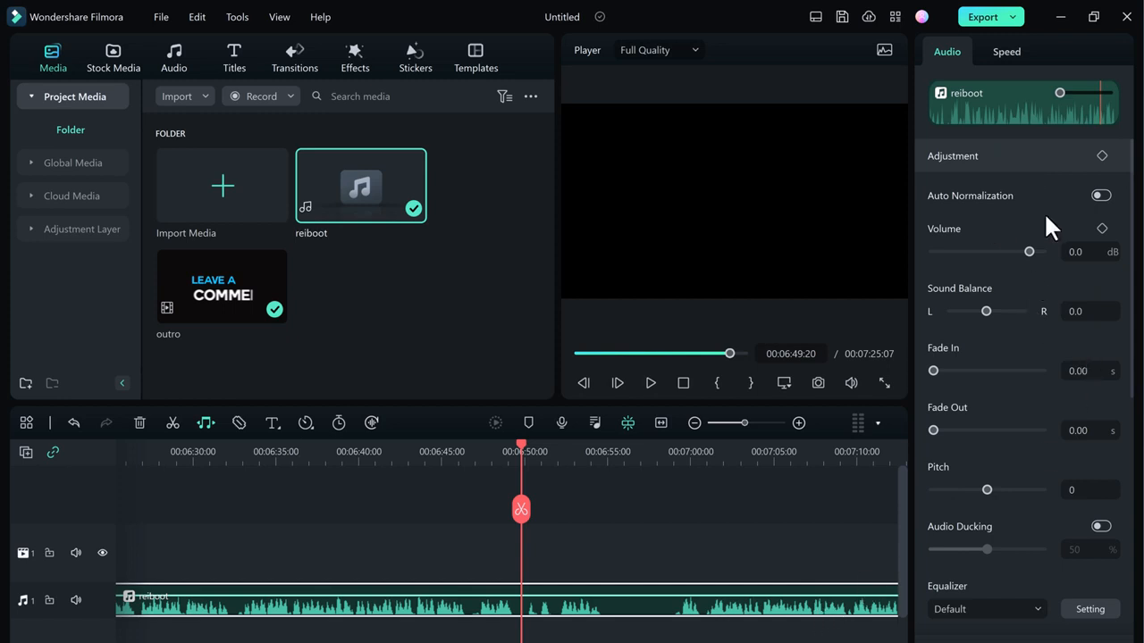
- Enable Auto Normalization, AI Speech Enhancement, Wind Removal, Normal Denoise at Low, DeReverb, Hum Removal and Hiss Removal for the reiboot audio
left_click(1100, 196)
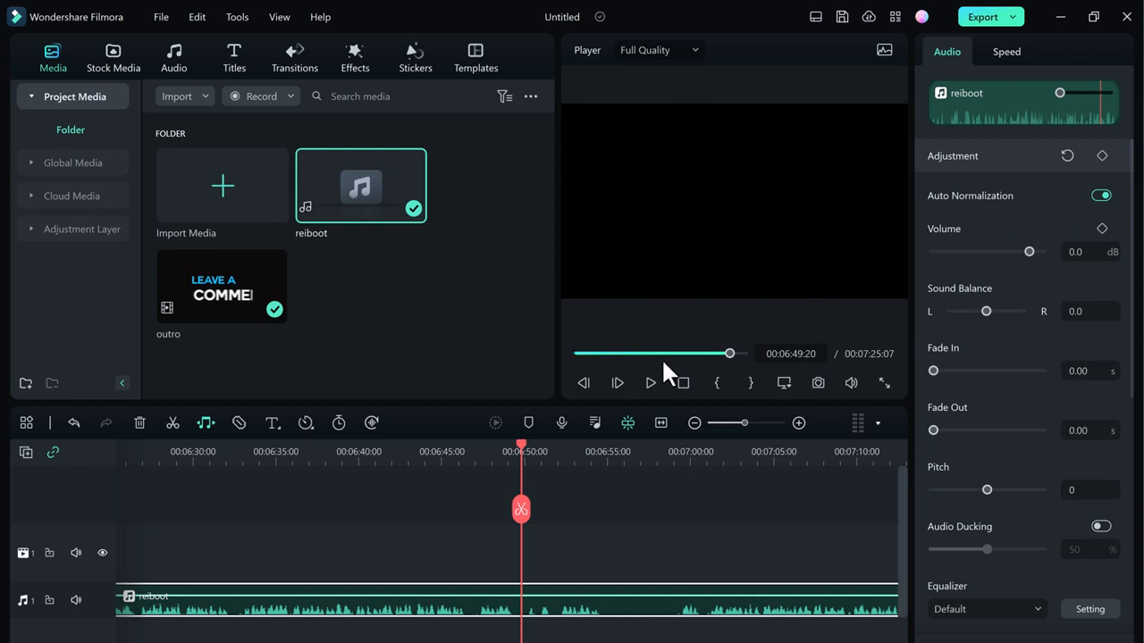
scroll(1105, 413, "down", 8)
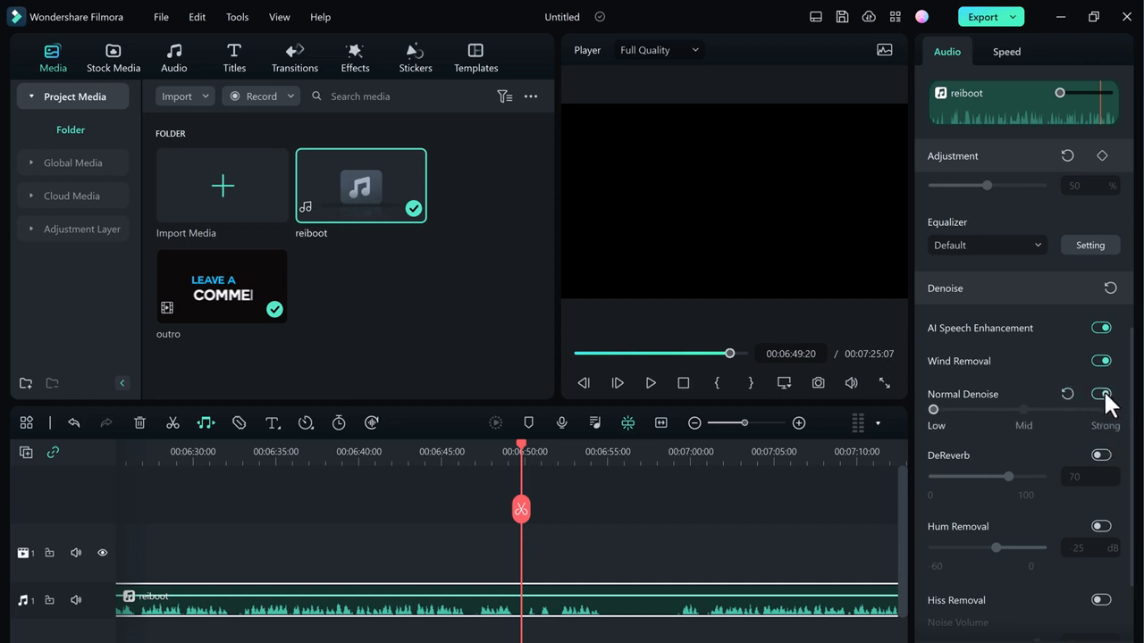
left_click(1104, 453)
left_click(1105, 529)
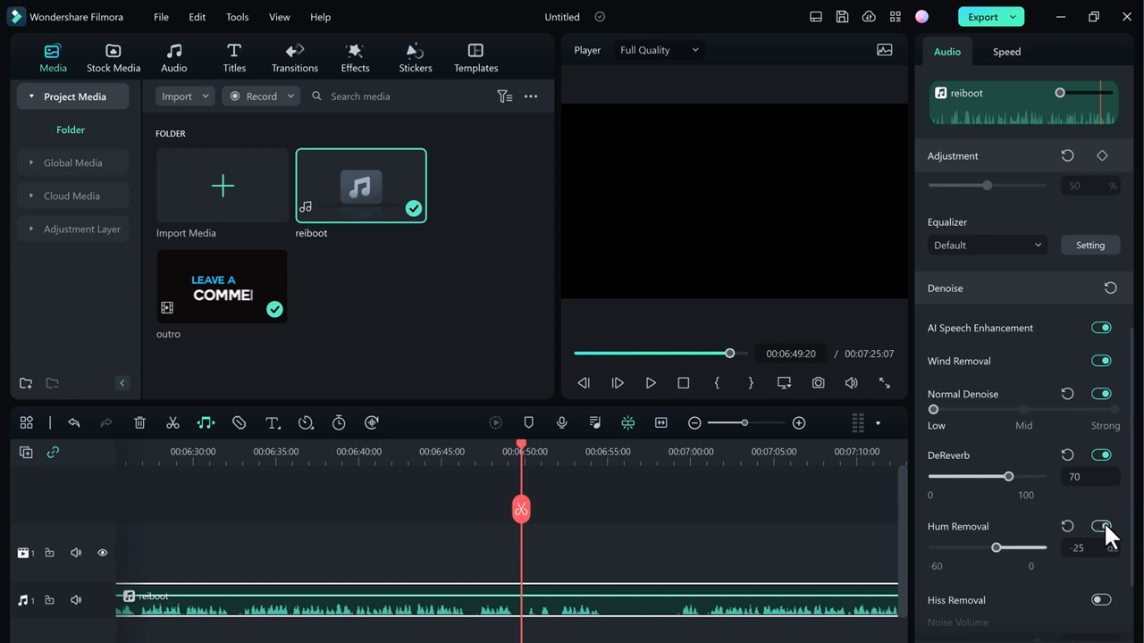
left_click(1101, 601)
scroll(1093, 580, "down", 2)
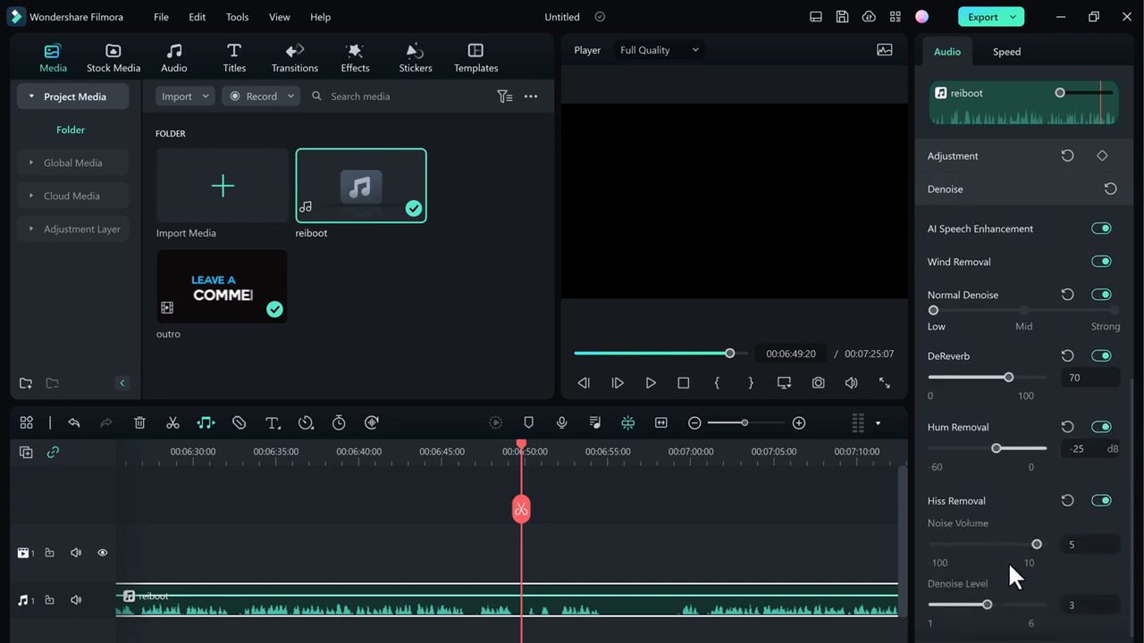
scroll(1007, 560, "down", 1)
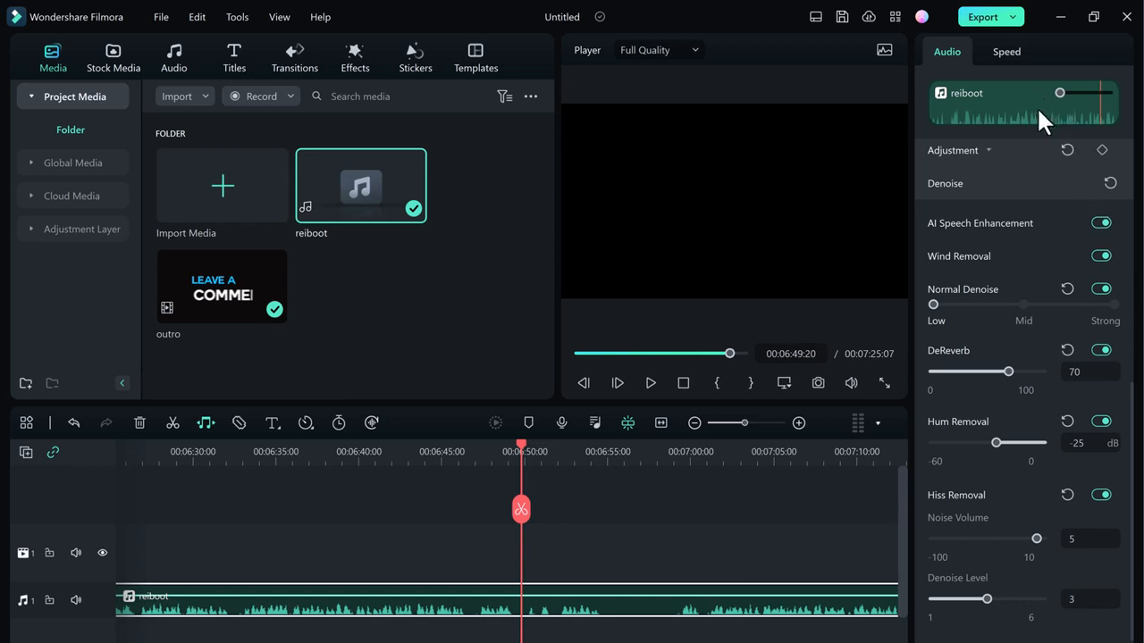
- Inspect the reiboot audio's waveform preview and its uniform speed settings, and return to the audio properties
left_click_drag(1058, 90, 1062, 90)
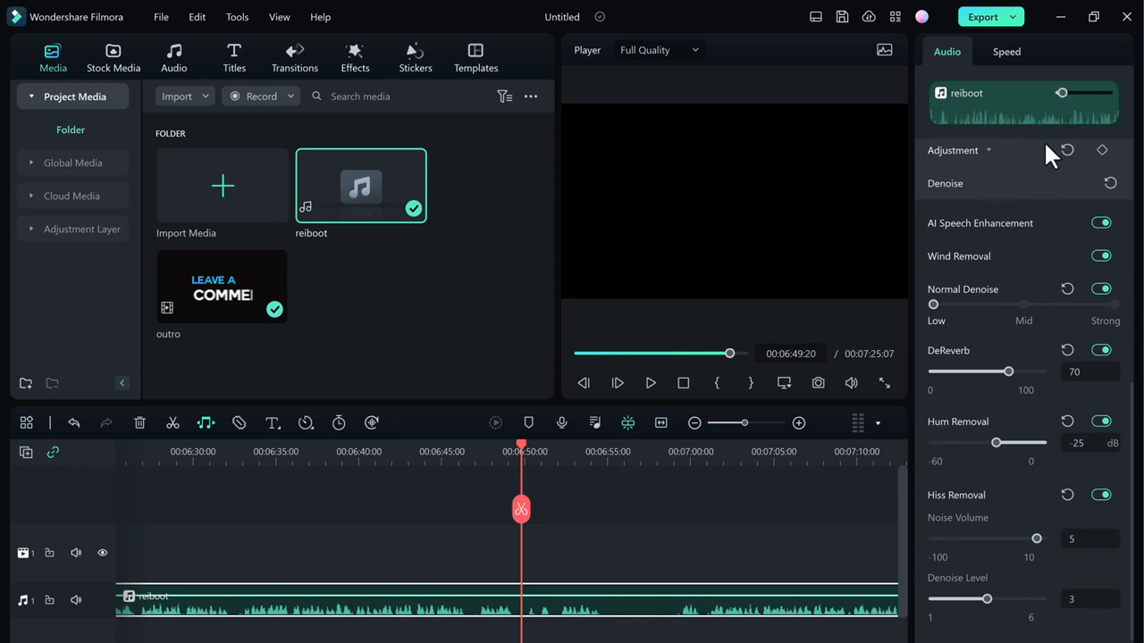
left_click(1011, 48)
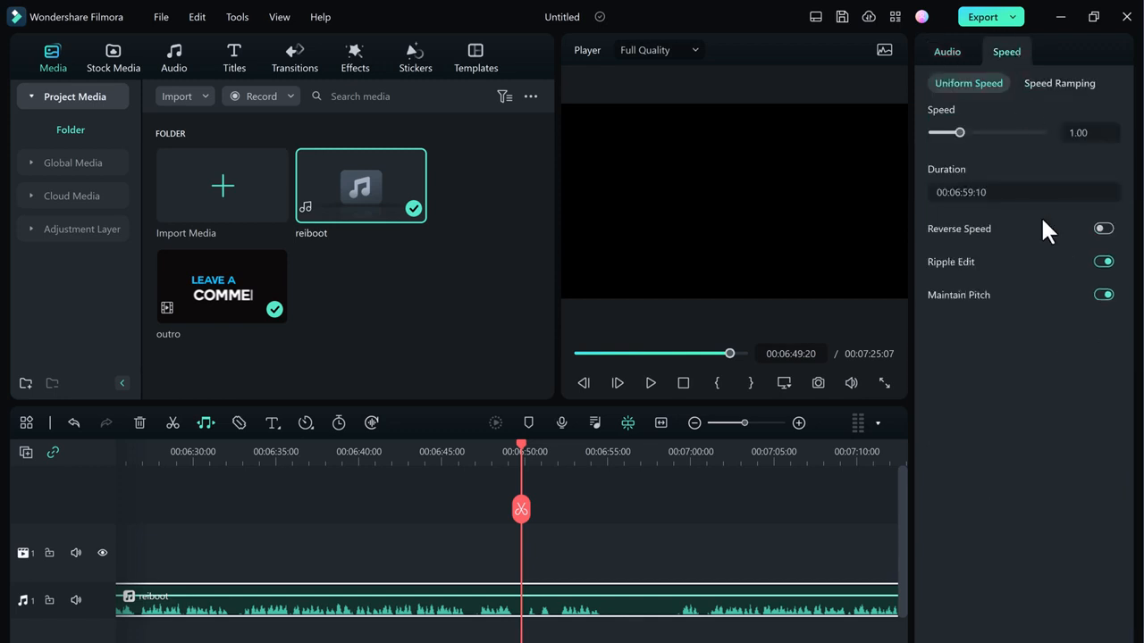
left_click(947, 52)
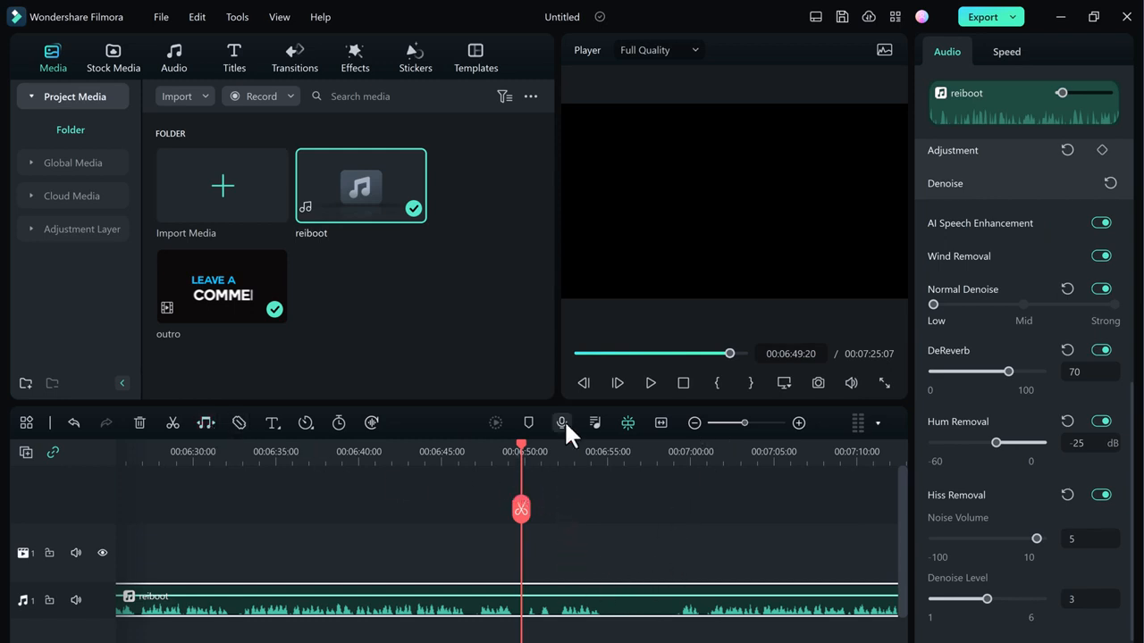
- Move the playhead back to 00:00:29:05, near the start of the reiboot audio
left_click_drag(690, 353, 589, 358)
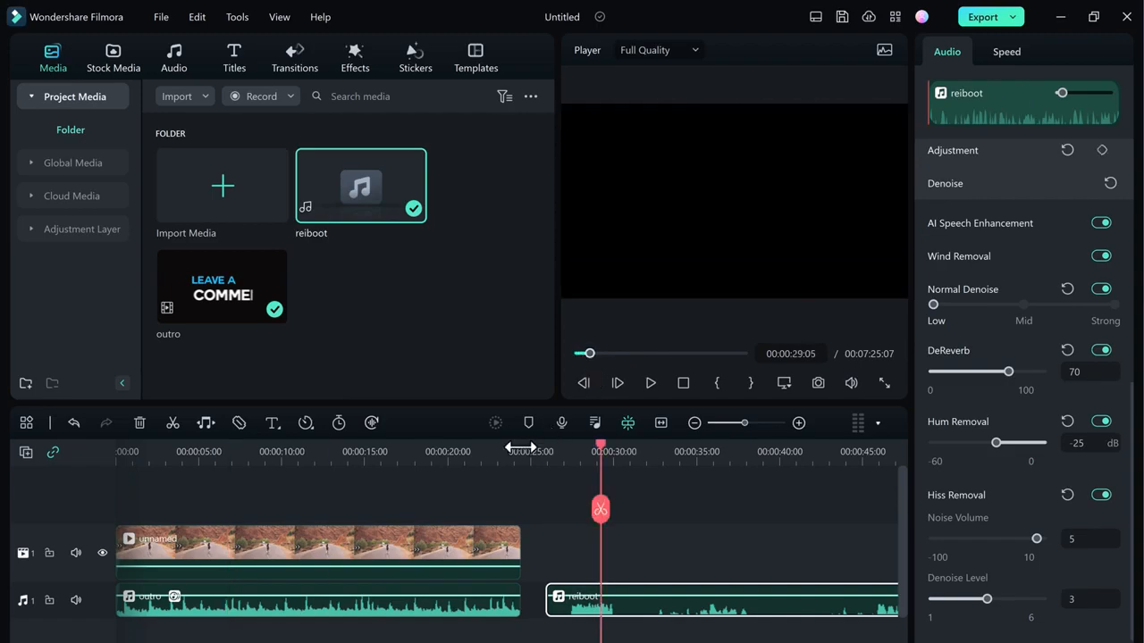